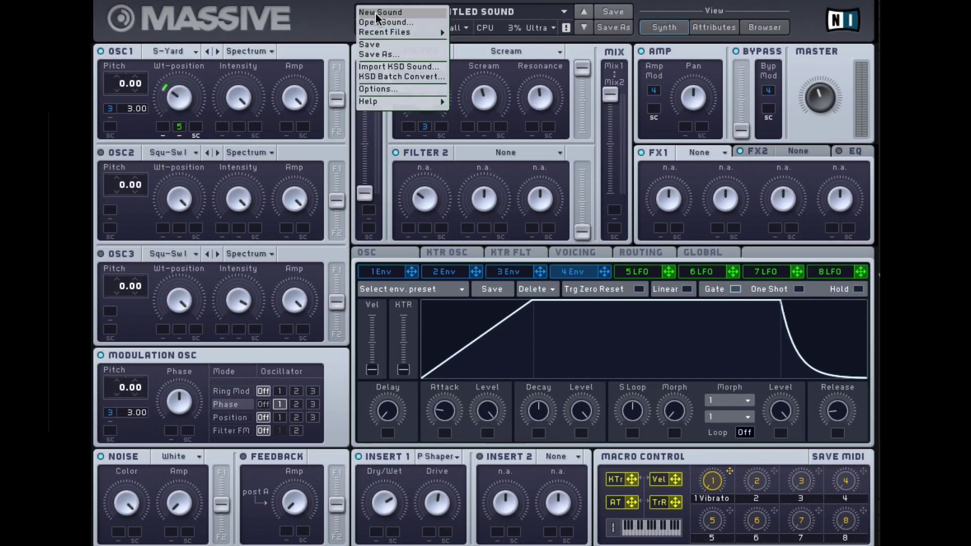
- Choose New Sound from the File menu to load a blank Untitled Sound
click(338, 27)
click(423, 11)
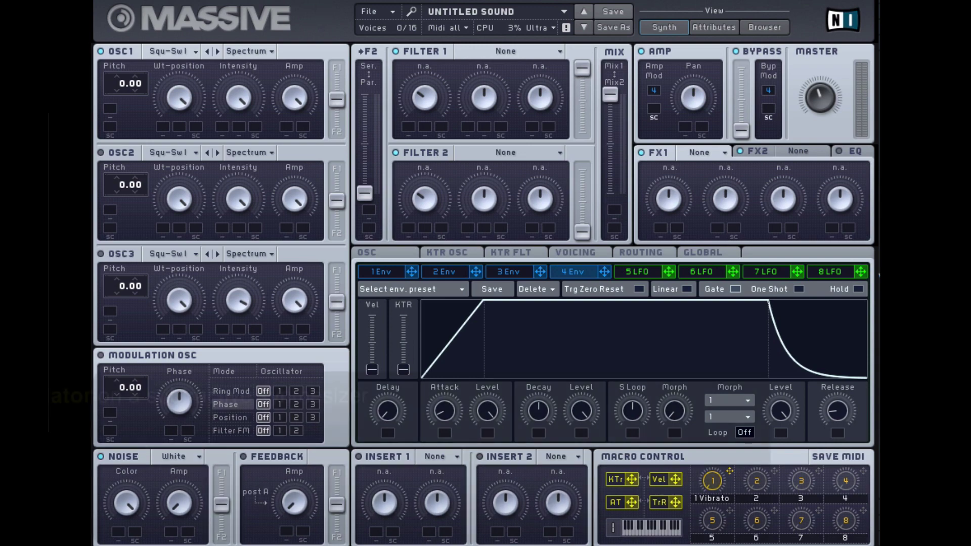
- Load the Scrap Yard wavetable into OSC1 and turn its Wt-position almost fully down
click(176, 51)
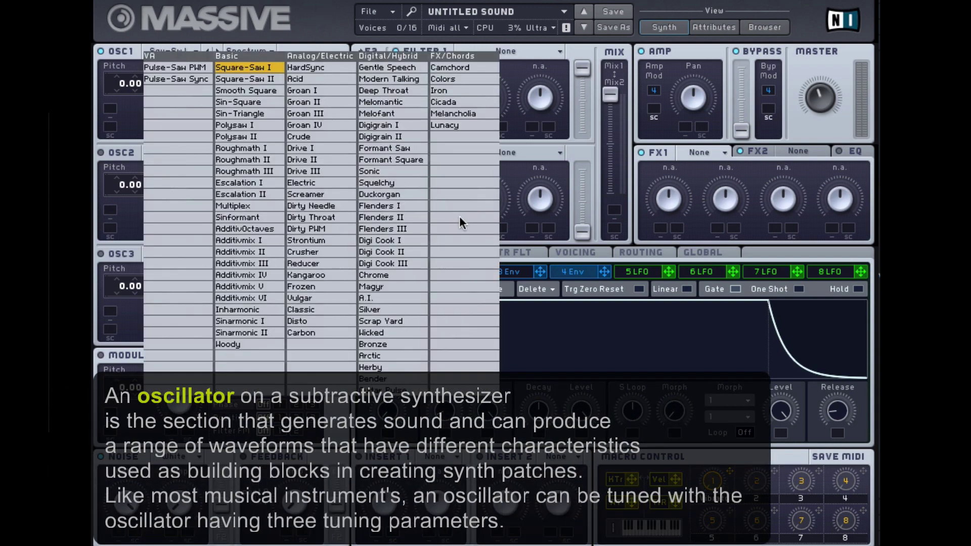
click(376, 320)
drag(186, 85, 206, 297)
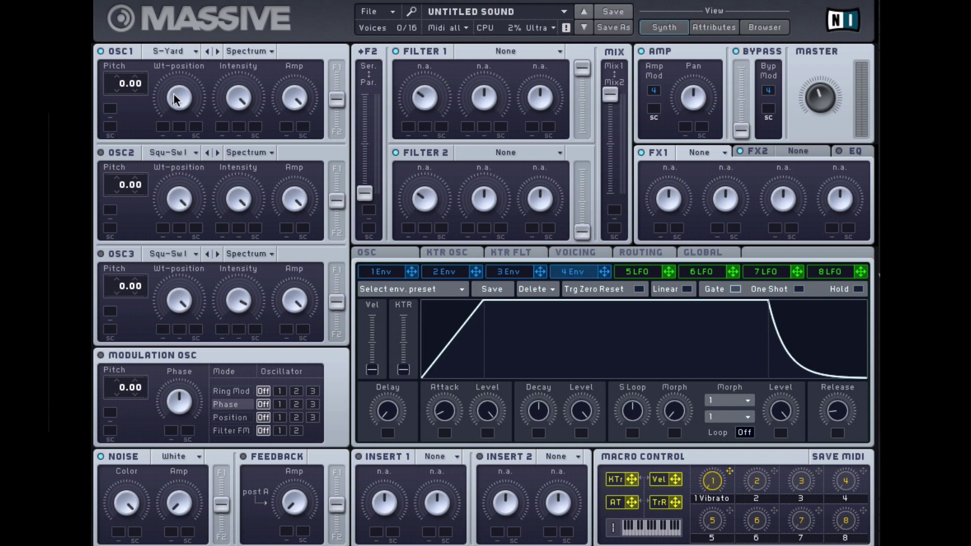
- Nudge OSC1's wavetable position up and assign LFO 5 to it
drag(180, 99, 178, 77)
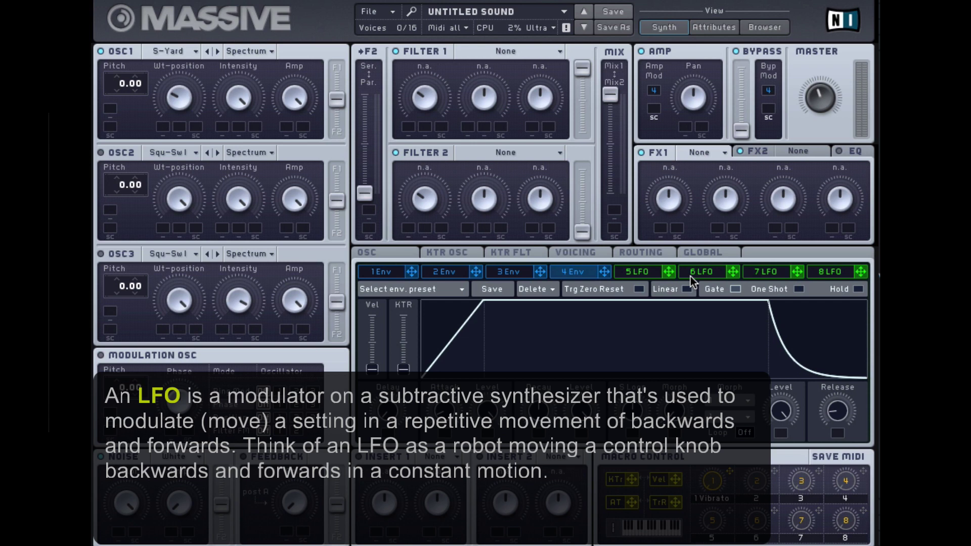
click(637, 274)
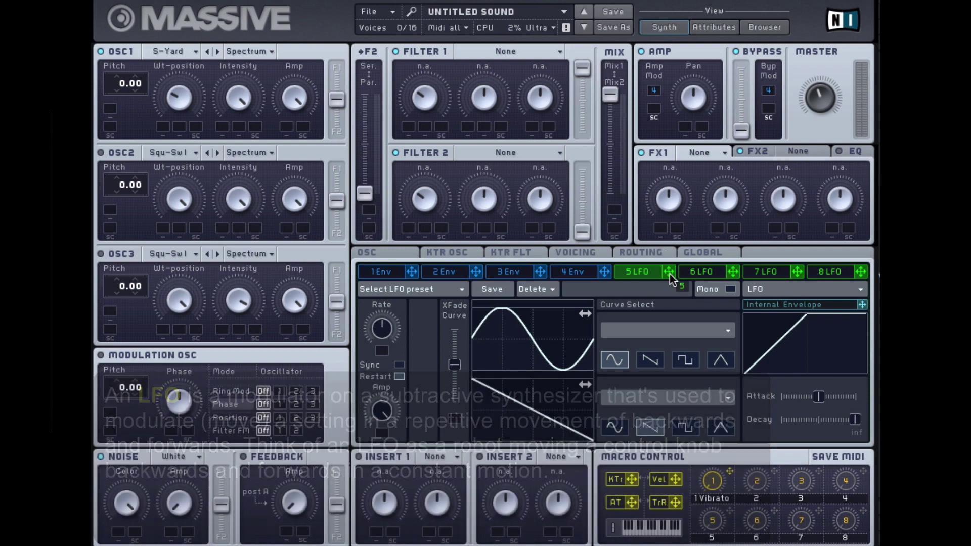
drag(668, 277, 178, 124)
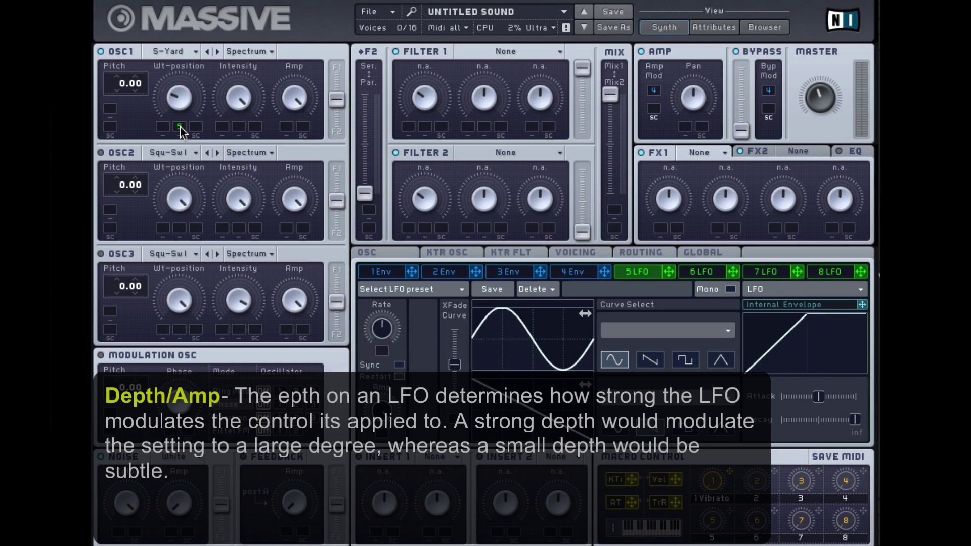
- Set LFO 5's modulation depth on the wavetable position to a sizeable amount
drag(180, 126, 179, 108)
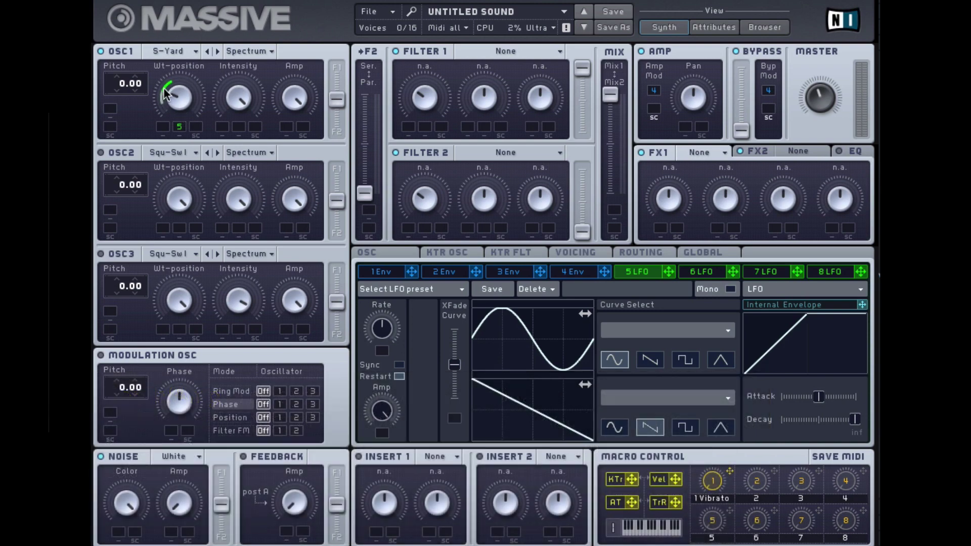
drag(168, 81, 180, 102)
drag(181, 126, 171, 96)
- Raise LFO 5's XFade Curve, sync it at 3/8, and lower its wavetable-position depth
drag(456, 337, 462, 322)
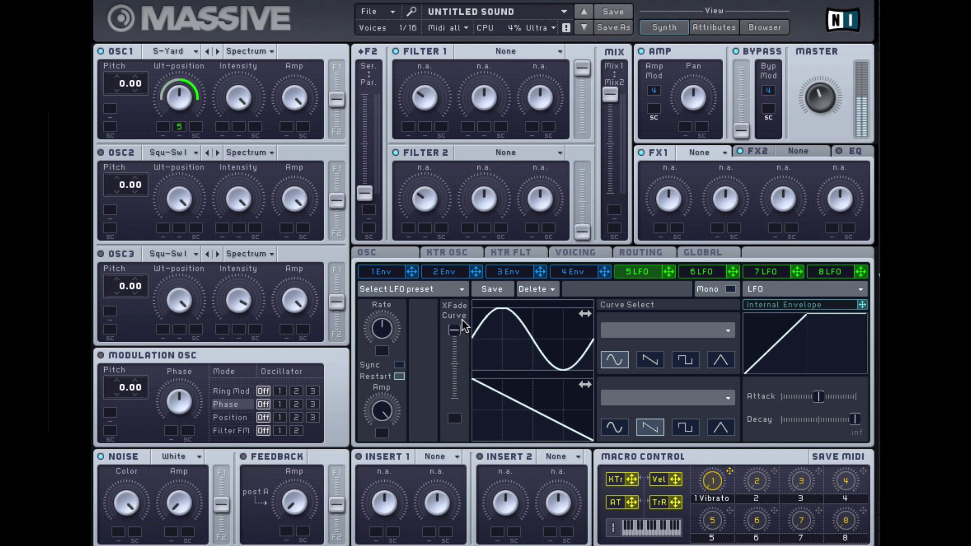
click(399, 364)
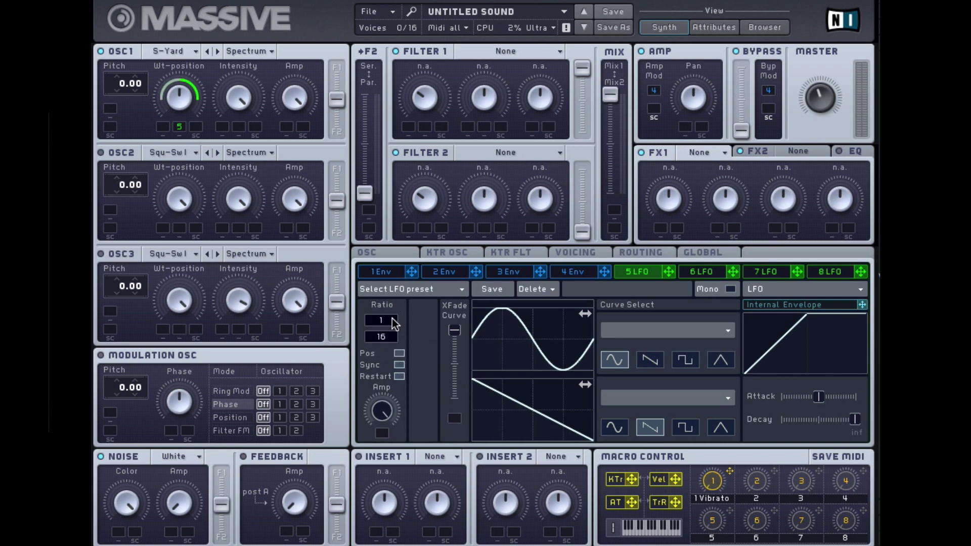
drag(393, 318, 383, 349)
drag(177, 90, 172, 117)
drag(177, 130, 179, 136)
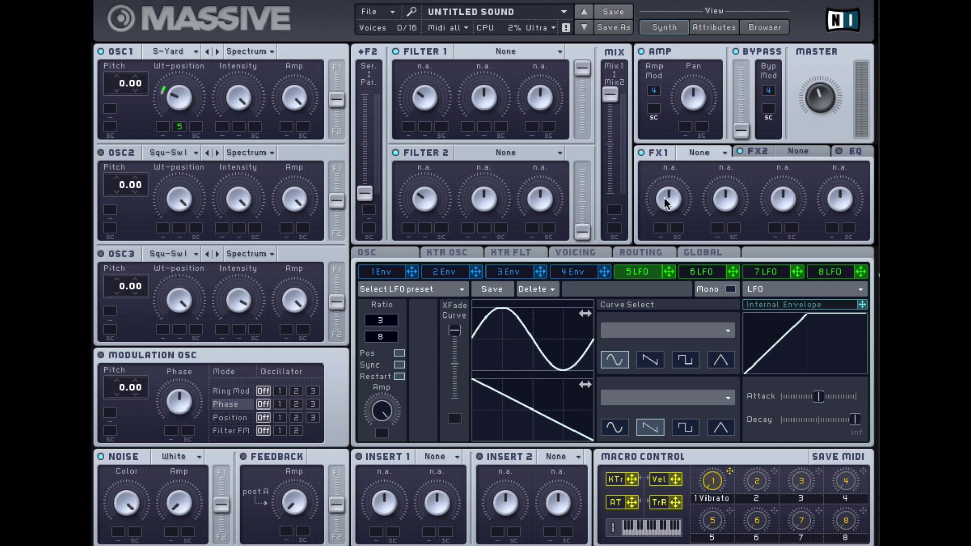
- Route envelope 3 to OSC1 pitch by 3.00 with near-zero decay level and longer decay
click(511, 271)
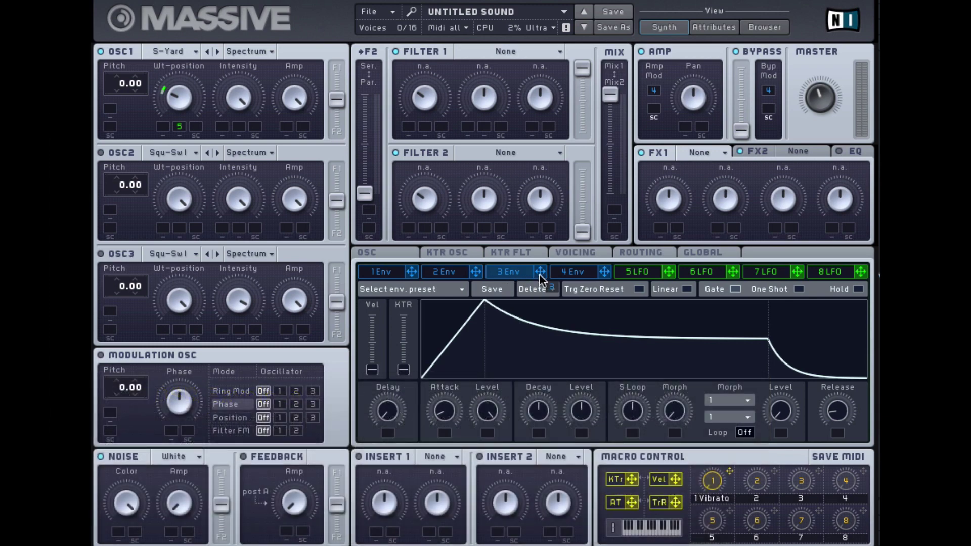
drag(540, 271, 116, 116)
drag(577, 403, 576, 486)
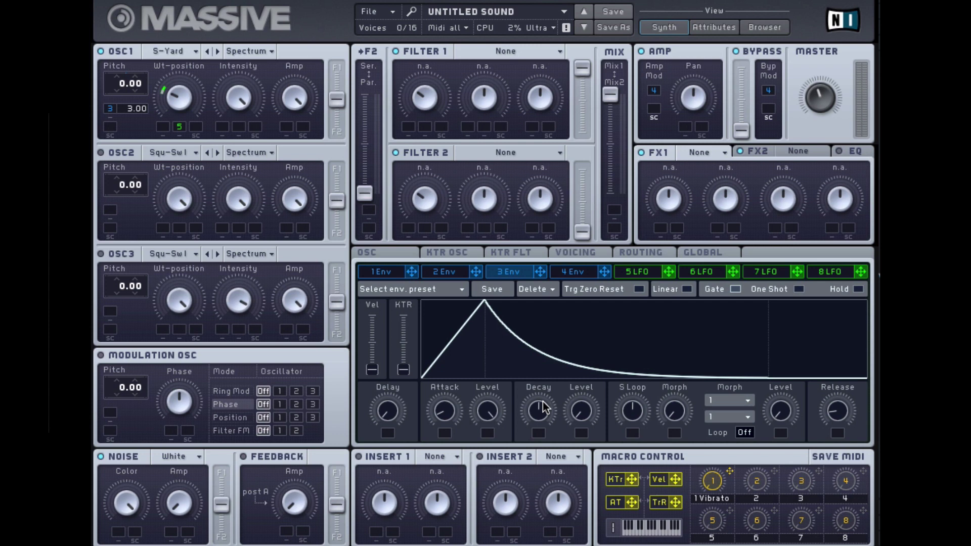
drag(540, 419, 559, 382)
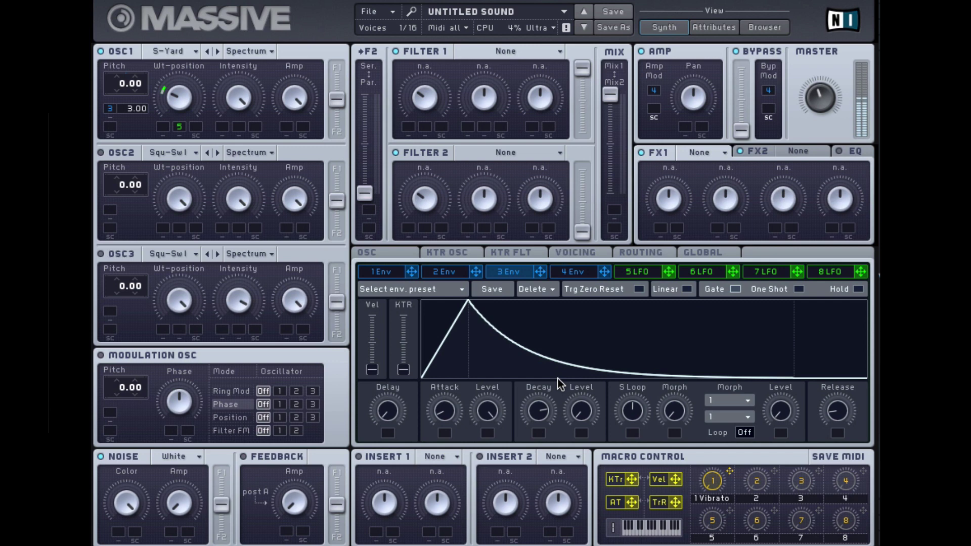
drag(542, 409, 542, 399)
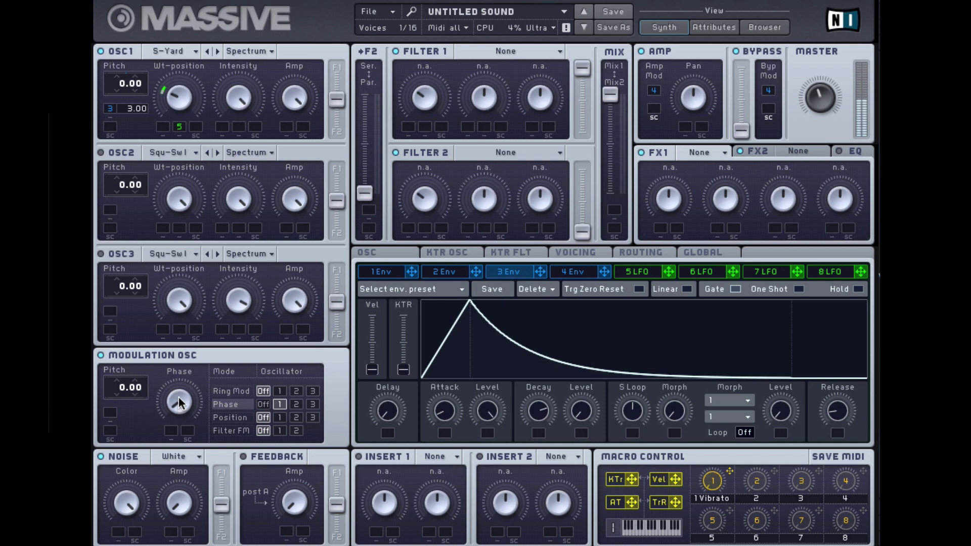
- Set the modulation oscillator's Phase to 12 o'clock and route envelope 3 to its pitch by 3.00
drag(178, 397, 207, 328)
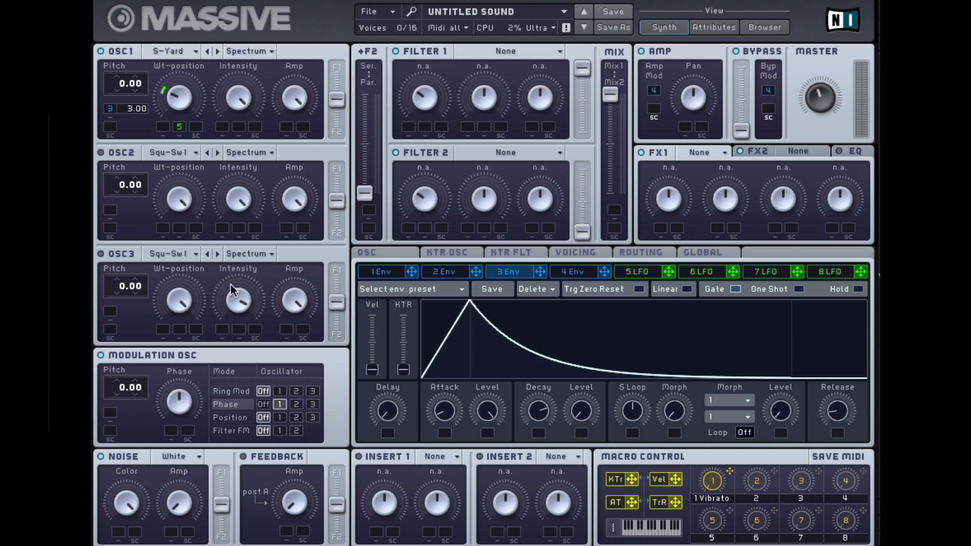
drag(527, 262, 112, 417)
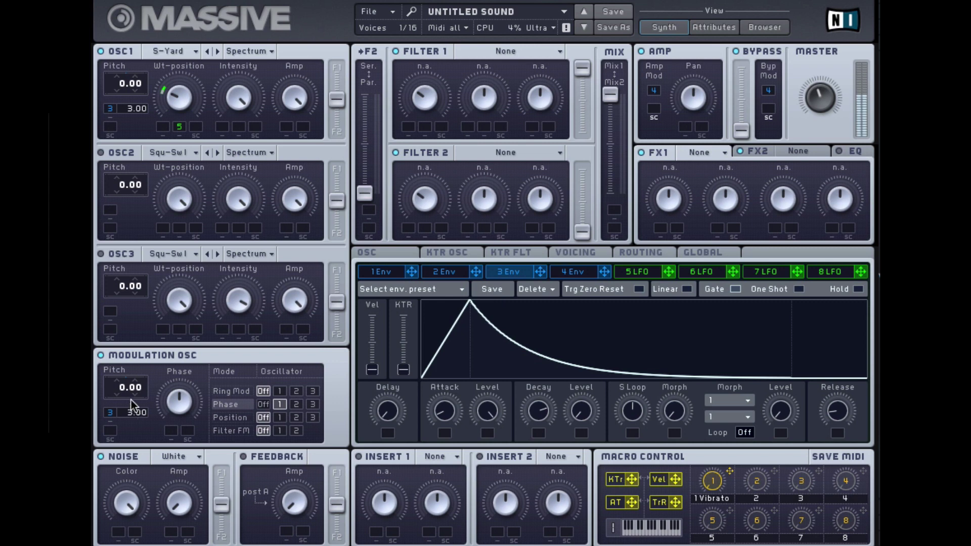
drag(179, 402, 182, 420)
drag(181, 387, 212, 331)
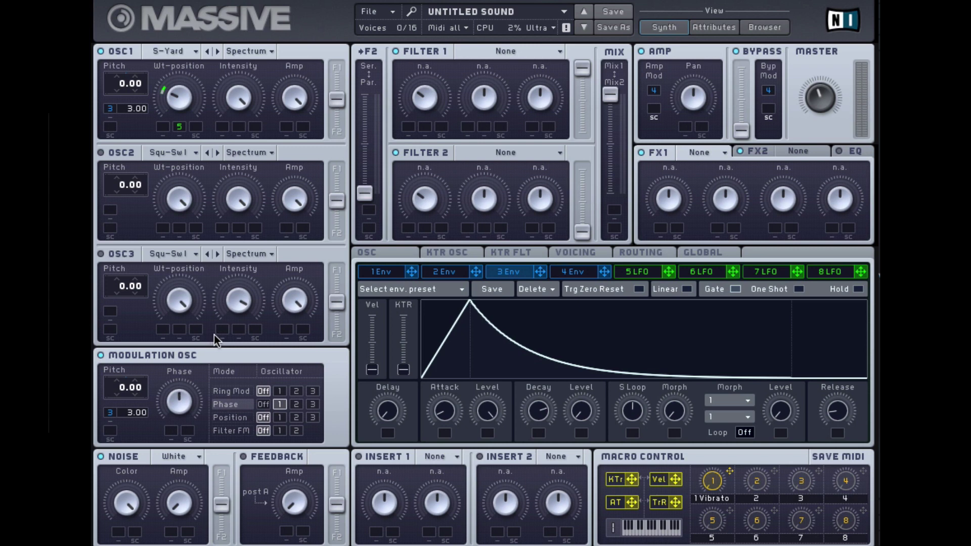
- On the Voicing tab, set Unisono to 8 voices with Monorotate and Legato Triller
click(578, 257)
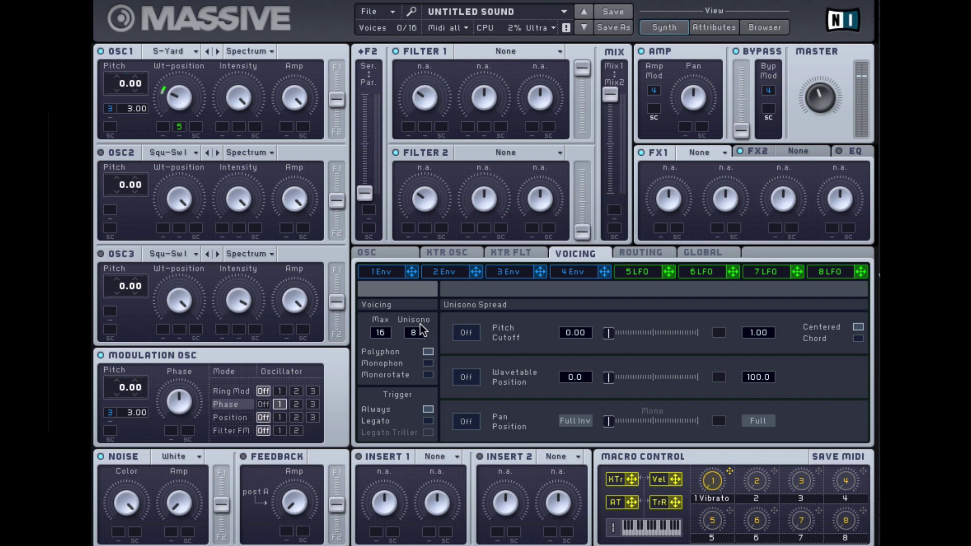
drag(419, 325, 414, 356)
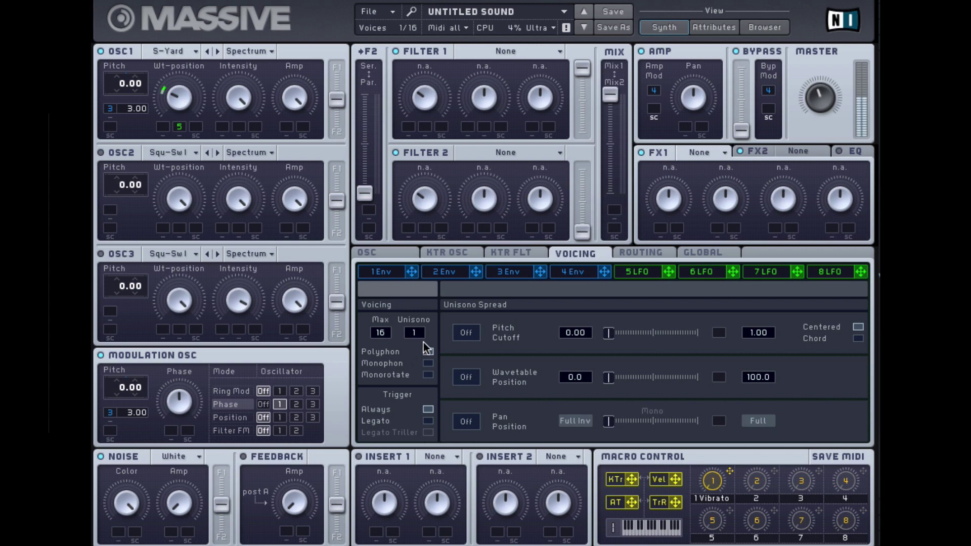
drag(418, 336, 433, 310)
click(428, 374)
click(428, 432)
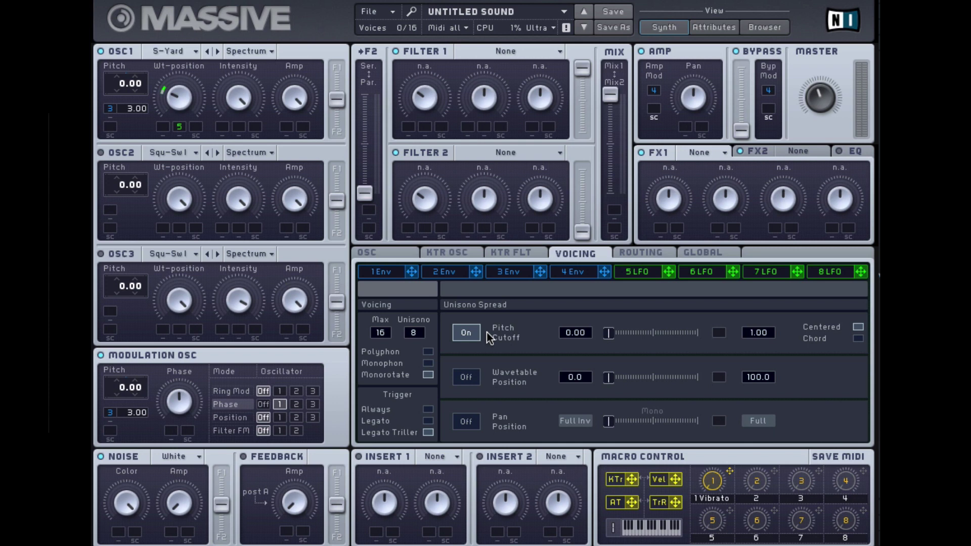
- Power on Insert 1 and choose Parabolic Shaper as its effect
click(358, 457)
click(436, 457)
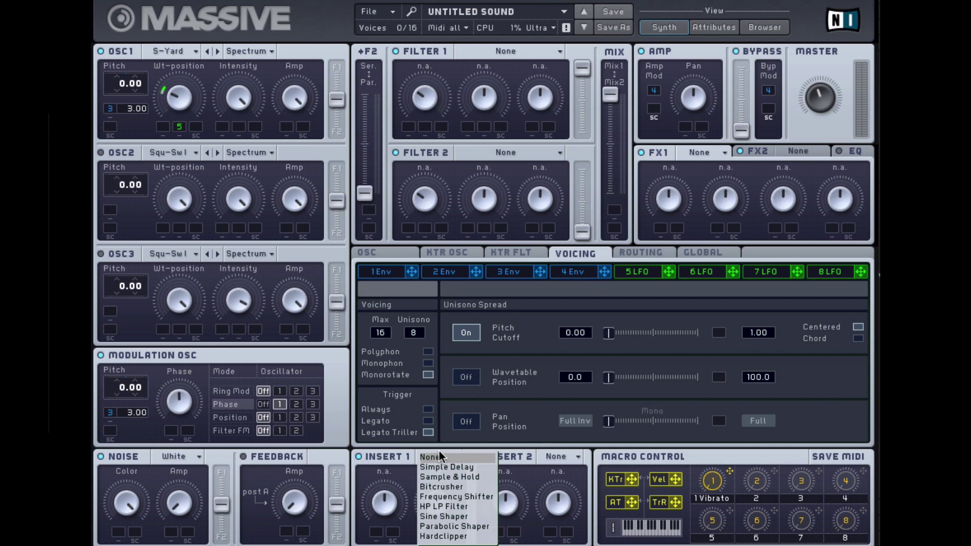
click(460, 525)
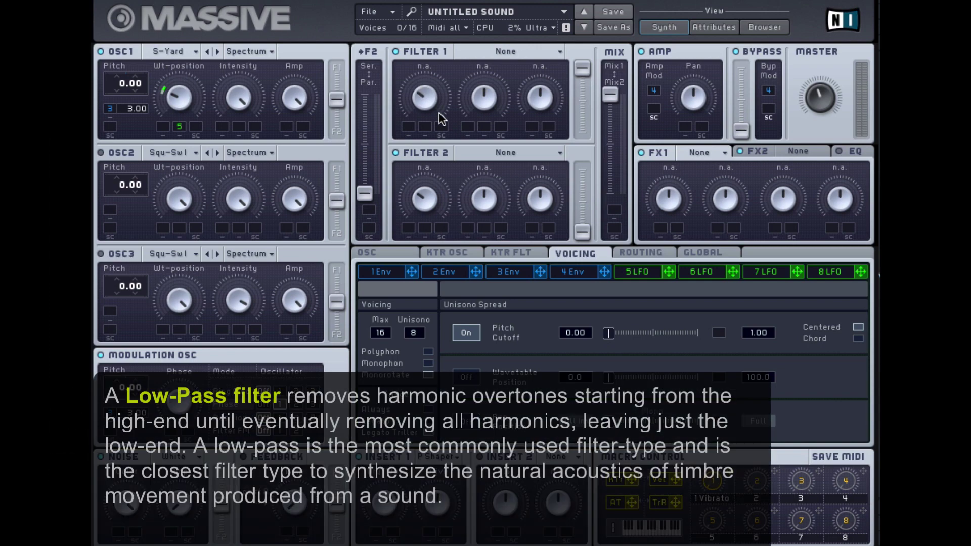
- Change Filter 1's type to Scream
click(520, 60)
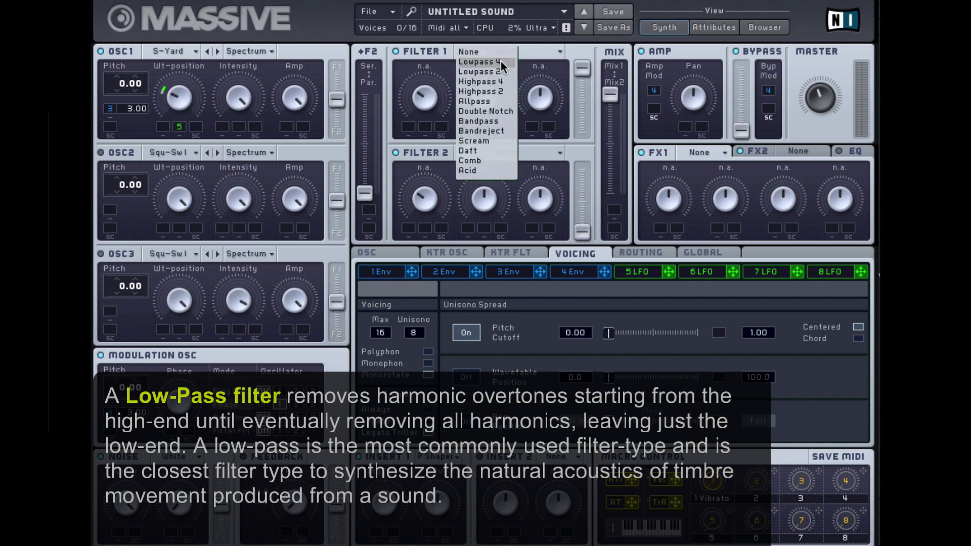
click(489, 142)
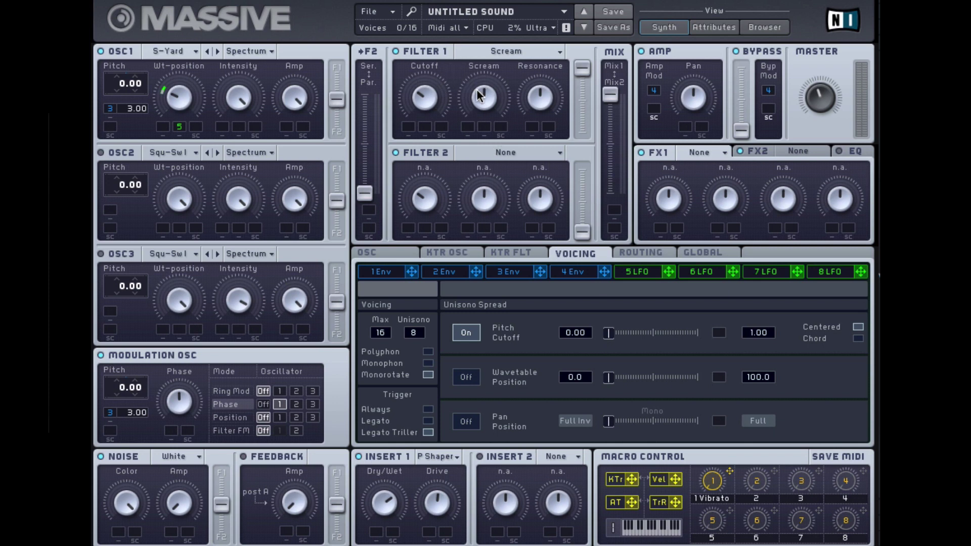
- Turn Filter 1's Scream down and settle its Cutoff near the midpoint while auditioning
drag(476, 101, 476, 121)
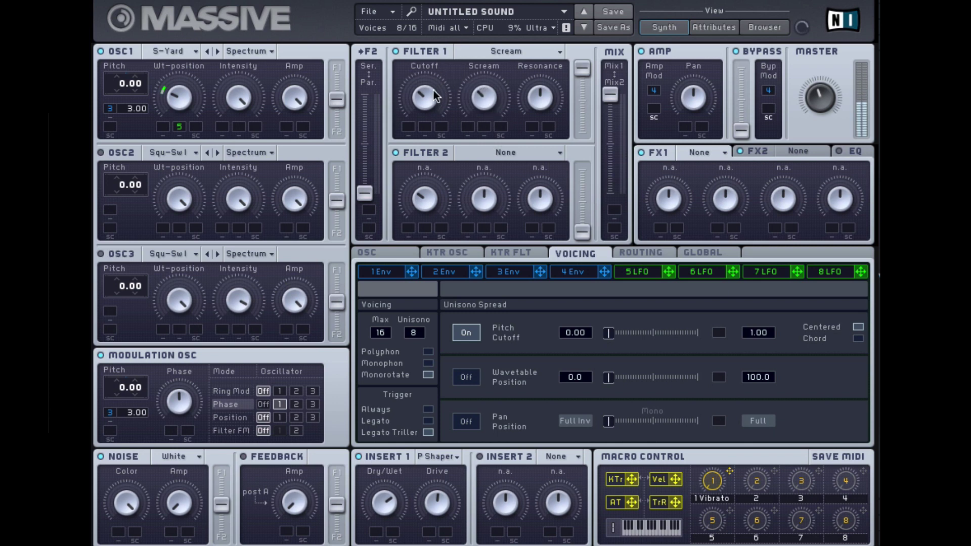
drag(434, 93, 452, 34)
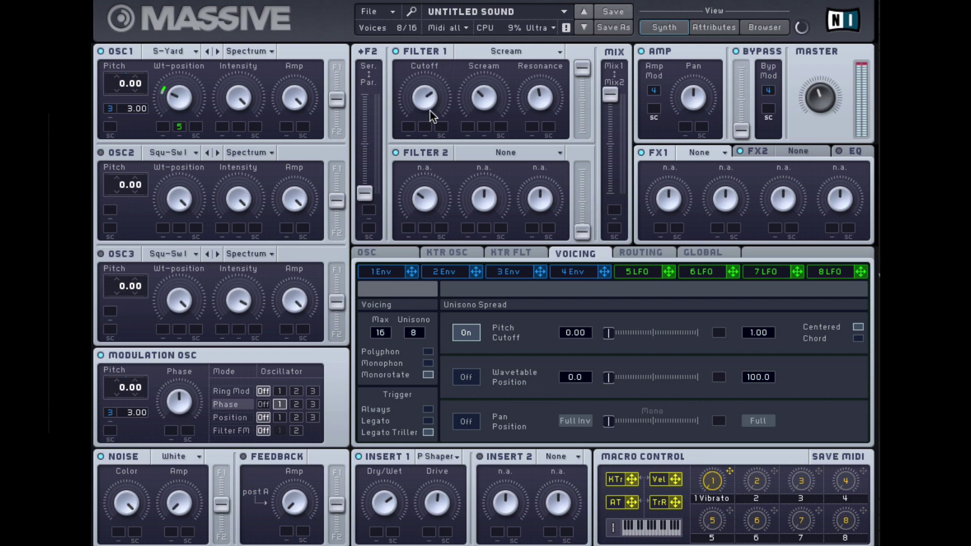
drag(428, 113, 424, 134)
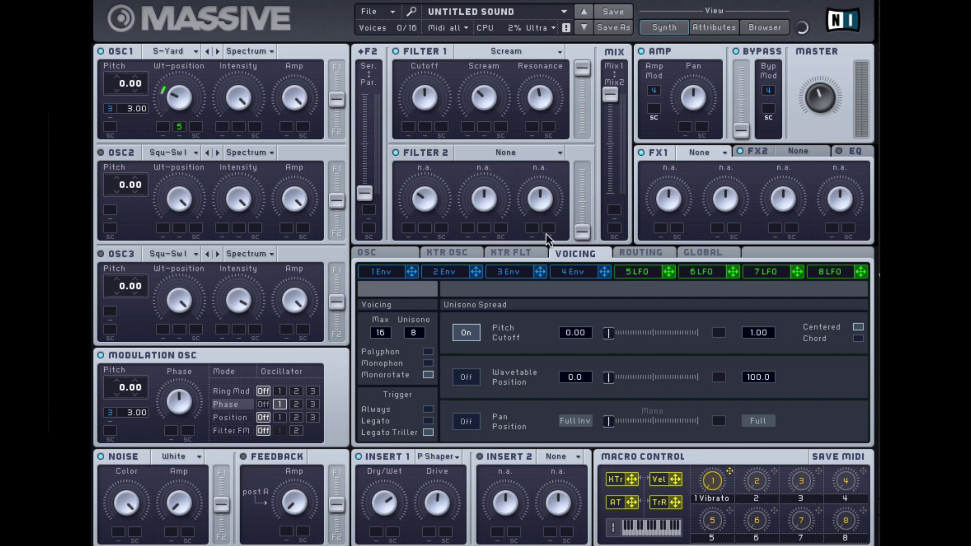
- Route Envelope 3 into a Filter 1 Cutoff mod slot and drag its depth well up
click(507, 275)
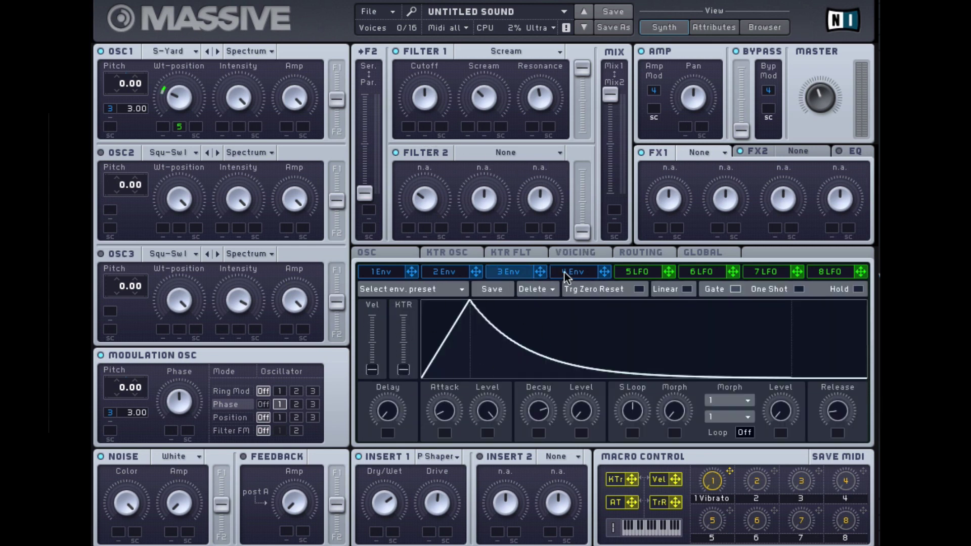
drag(540, 271, 423, 130)
drag(427, 129, 427, 110)
drag(441, 86, 444, 102)
- Set the filters fully serial, nudge the Mix1/Mix2 blend toward Mix2, and raise Filter 2's level
drag(365, 193, 367, 94)
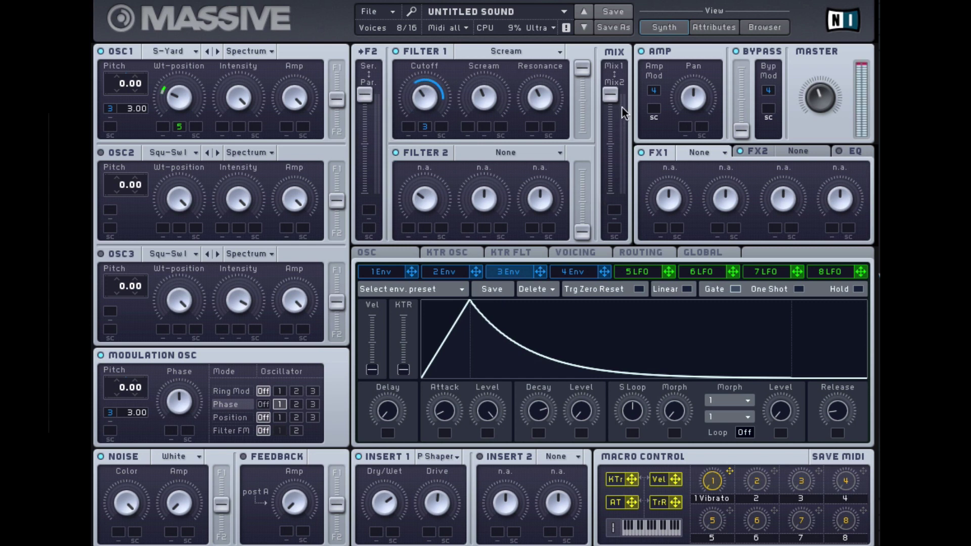
drag(613, 94, 614, 107)
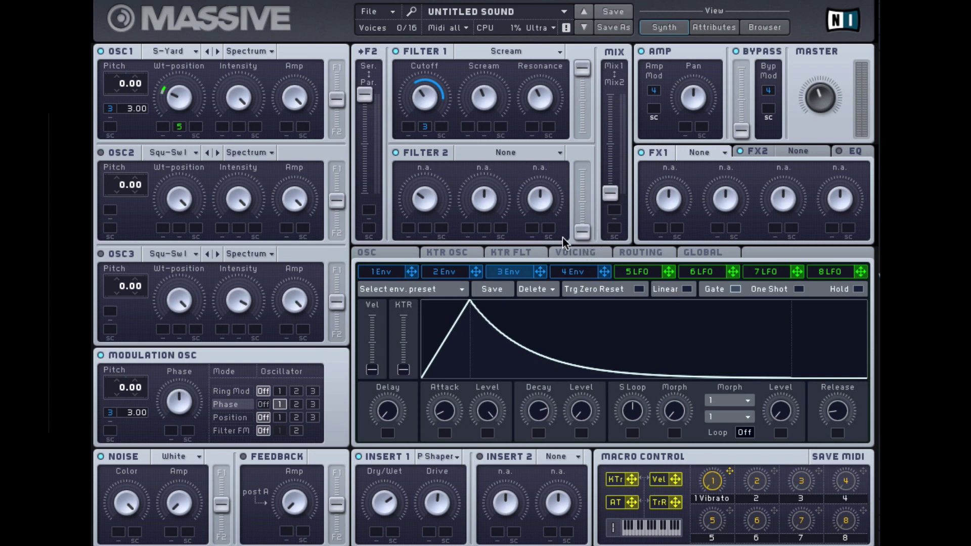
drag(582, 232, 547, 135)
- Switch Filter 2 to Bandreject and tune its Cutoff by ear while a note plays
click(528, 150)
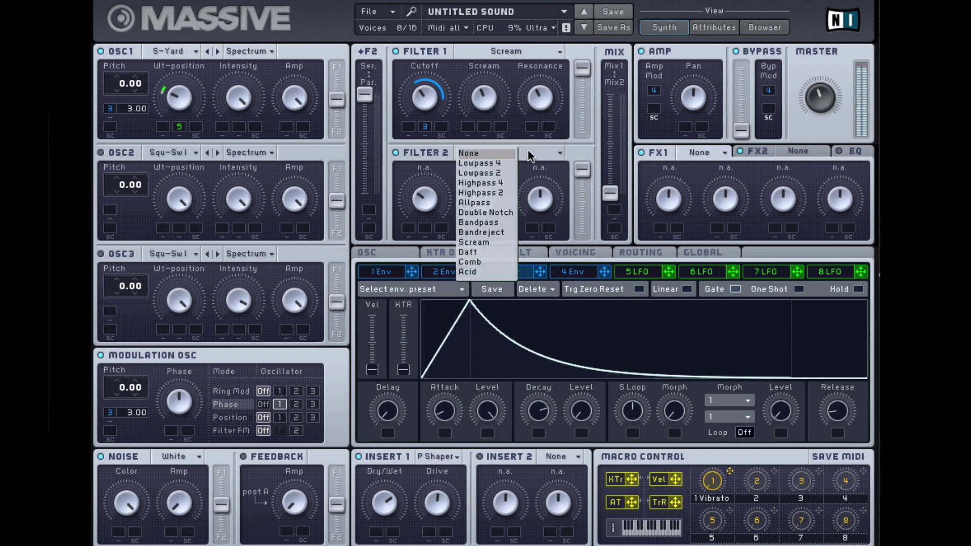
click(493, 231)
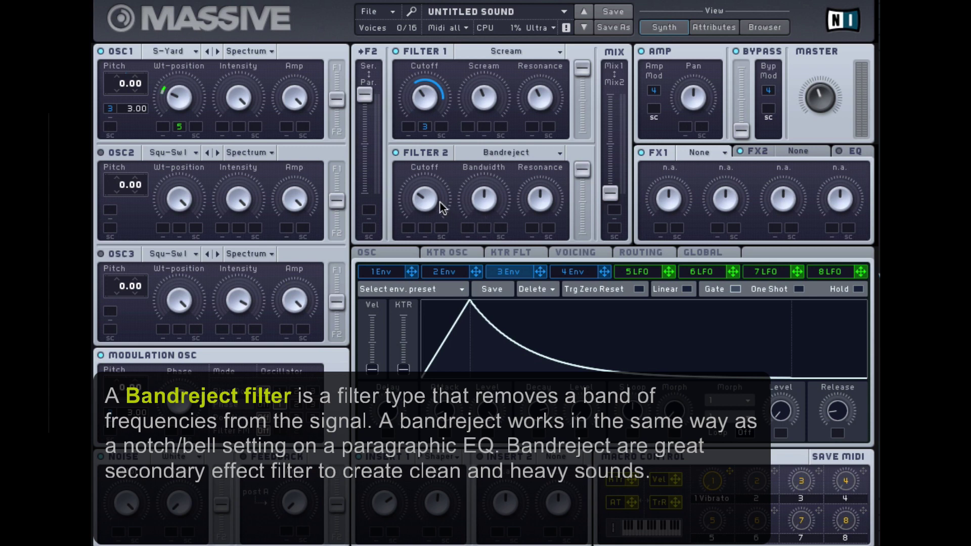
drag(440, 216, 437, 135)
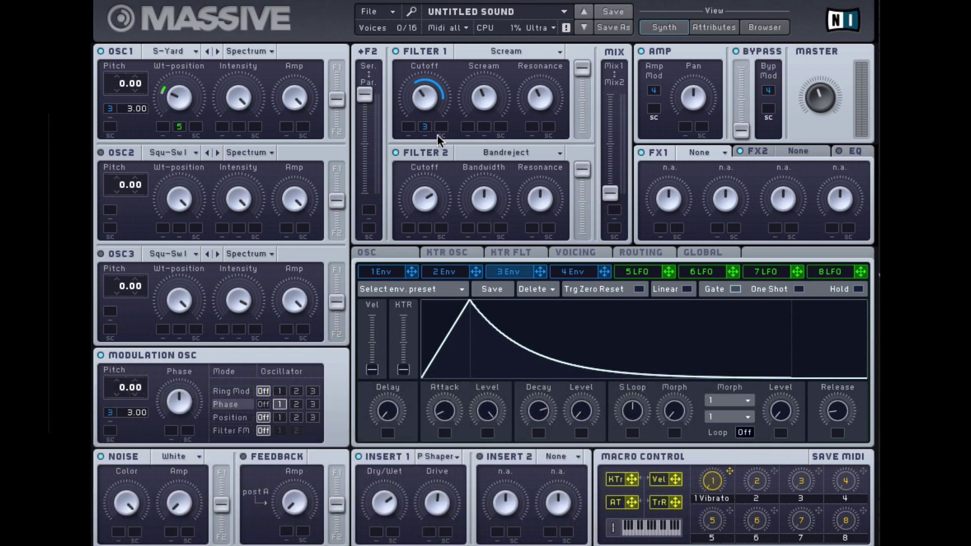
mouse_move(421, 199)
mouse_down()
mouse_move(414, 235)
mouse_move(432, 198)
mouse_up()
drag(440, 216, 417, 239)
- Enable Insert 2 as a Hardclipper and turn its Drive up a little
click(480, 456)
click(558, 455)
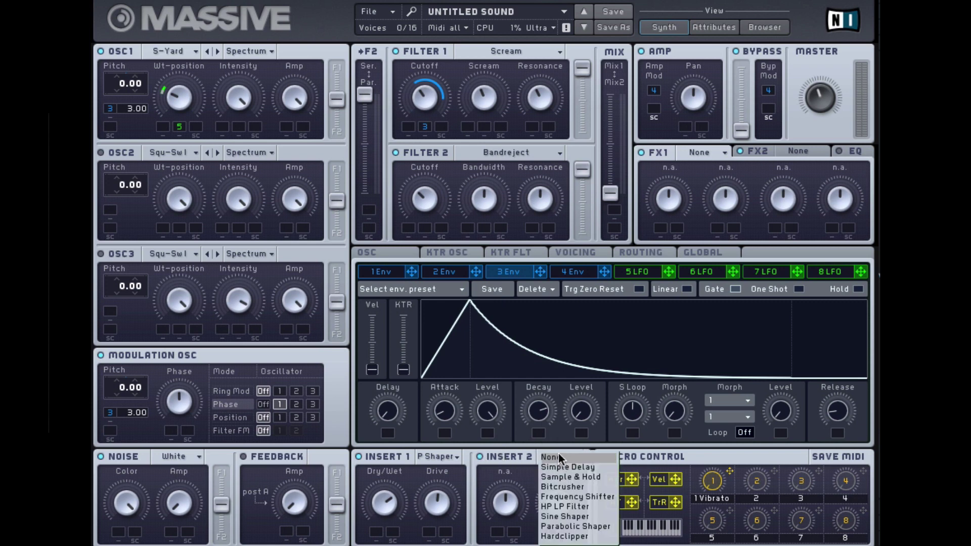
click(588, 537)
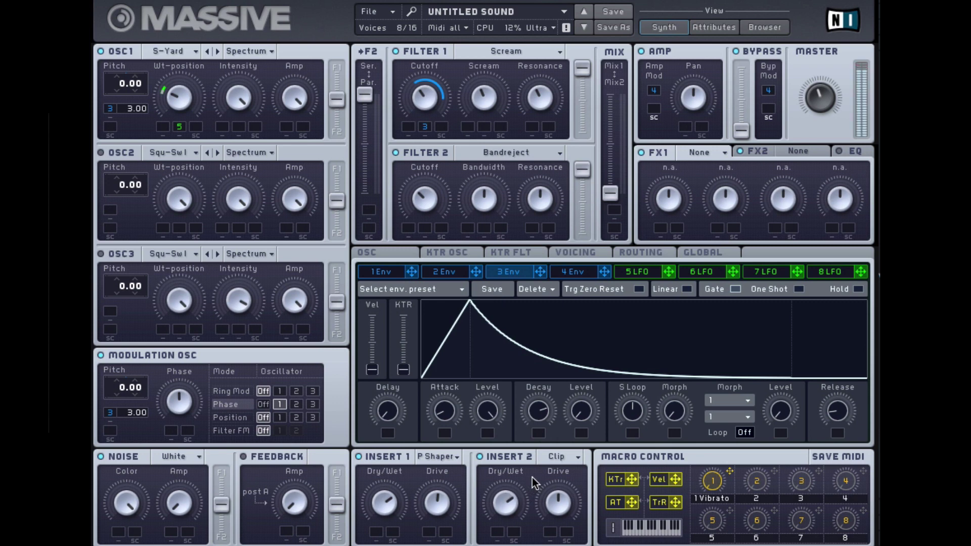
drag(548, 494, 575, 478)
- Turn up Envelope 4's Attack knob for a slower, more gradual rise
click(578, 274)
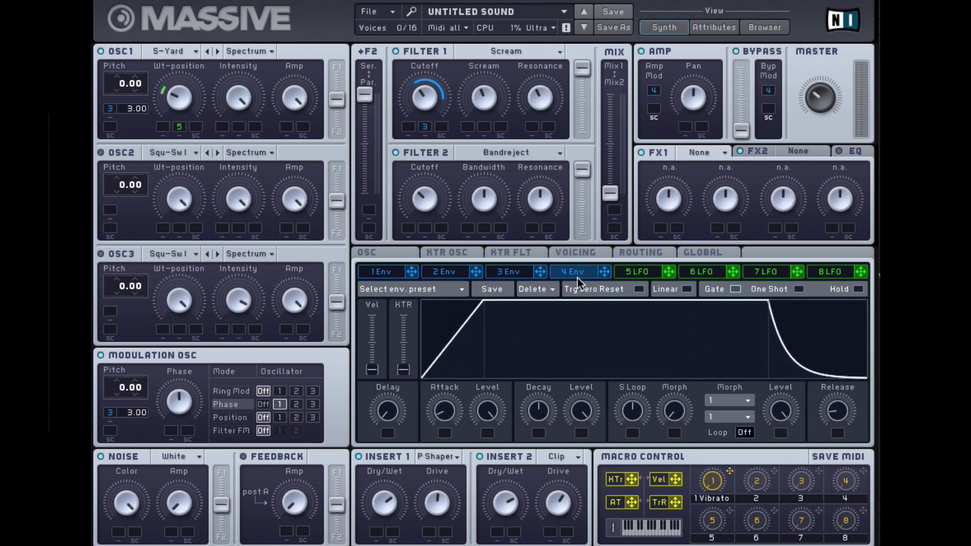
drag(445, 409, 445, 389)
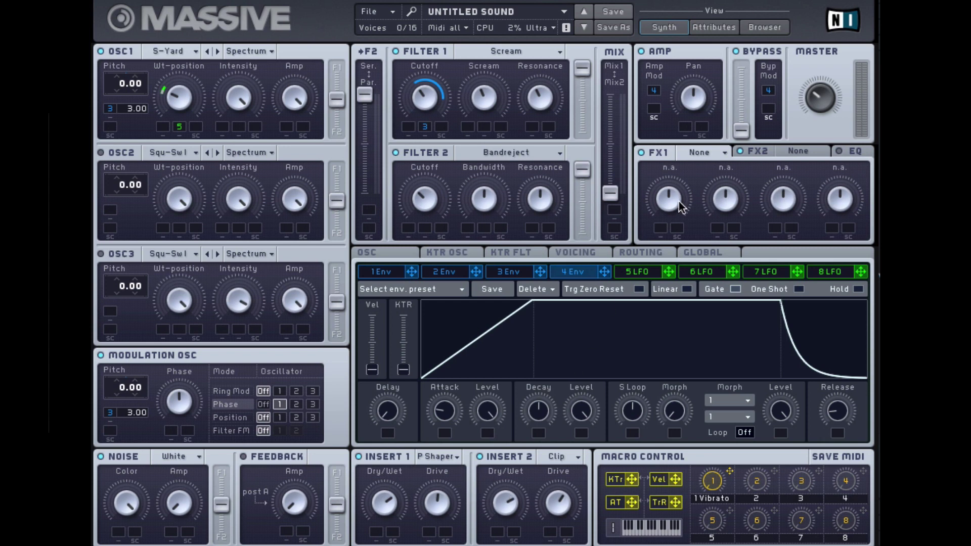
- Load Tele Tube into FX1 and Dimension Expander into FX2, lowering its Size slightly
click(702, 152)
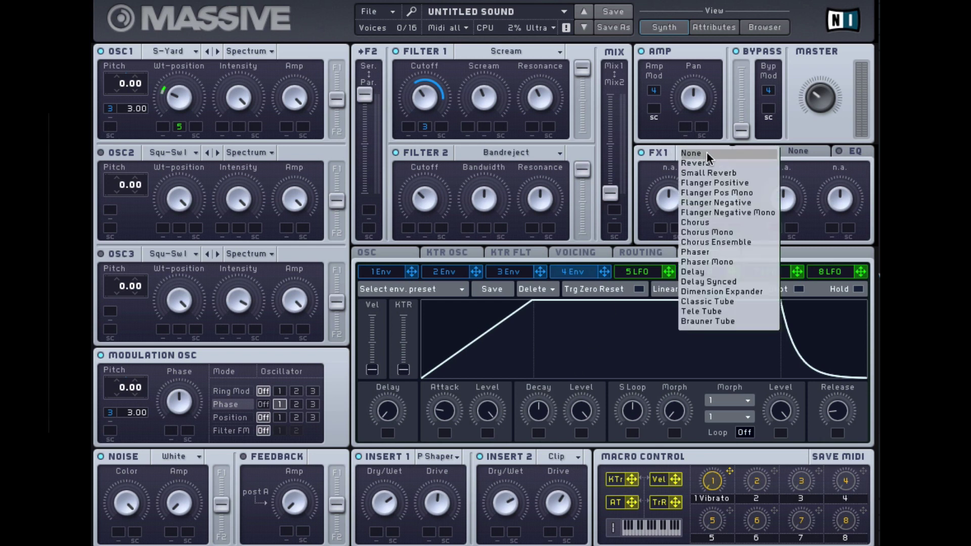
click(730, 312)
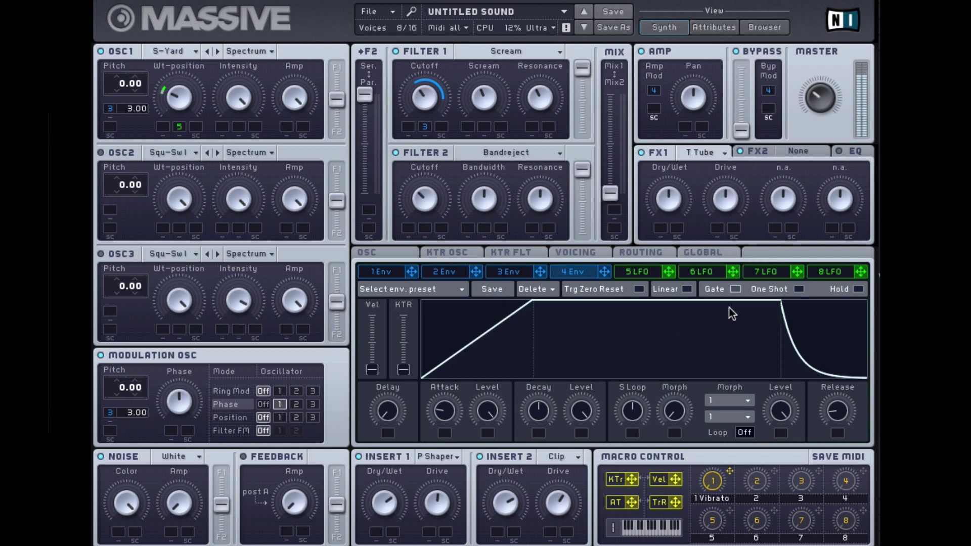
click(800, 149)
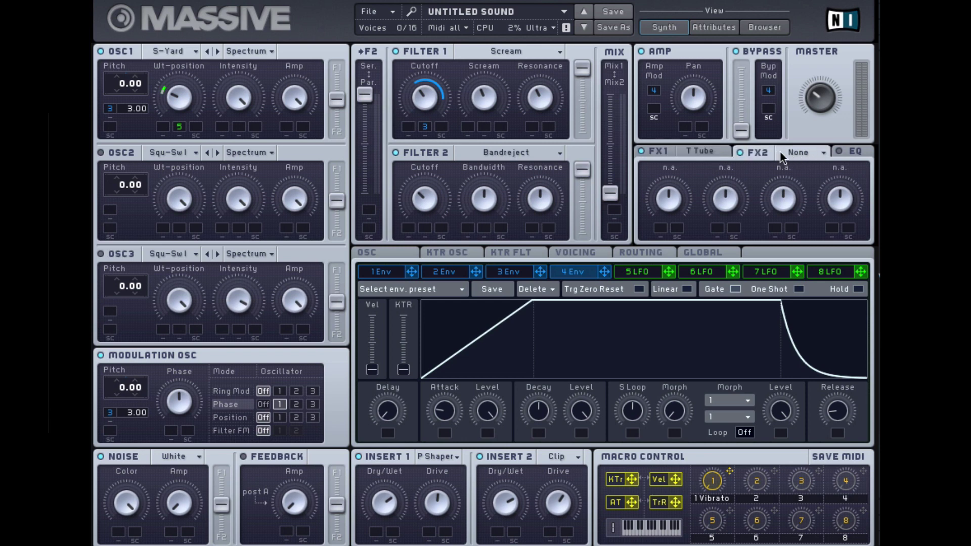
click(802, 152)
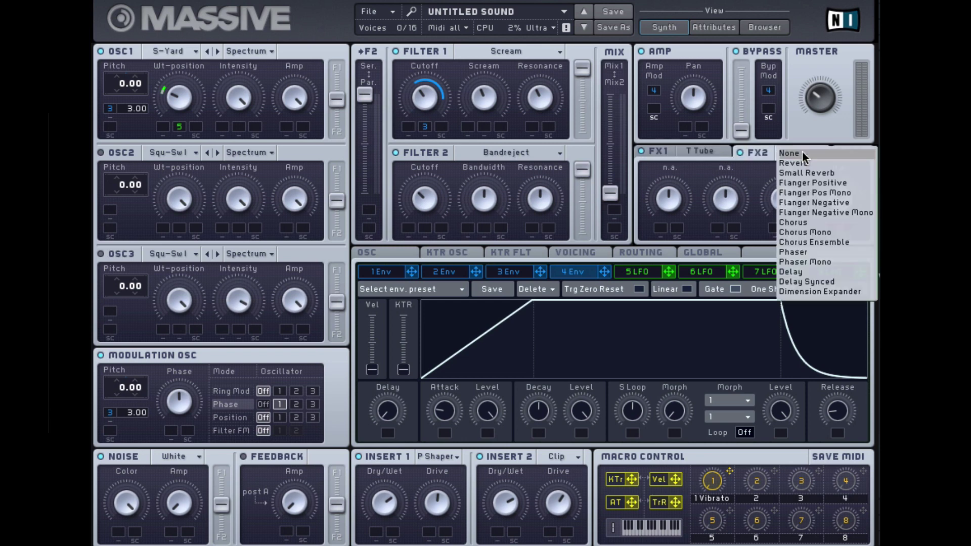
click(821, 291)
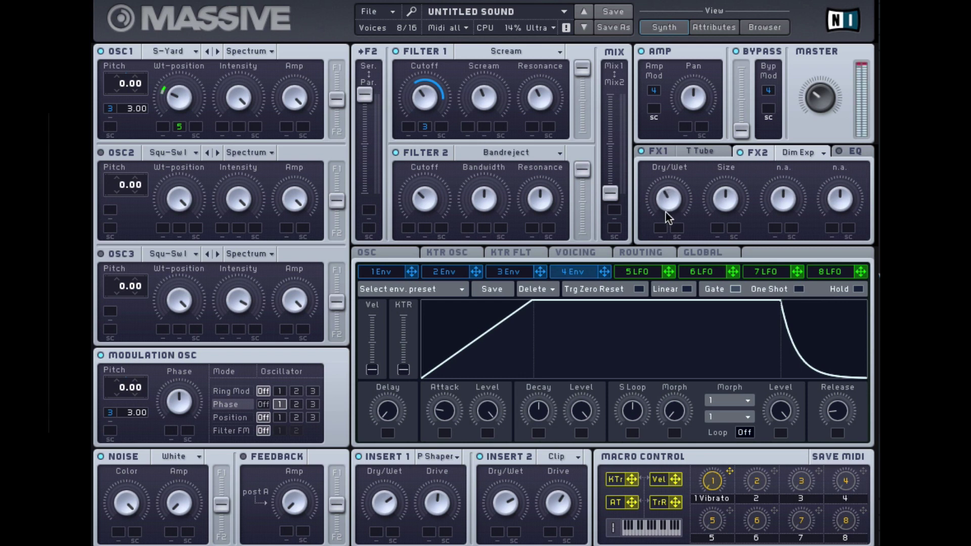
drag(715, 205, 715, 226)
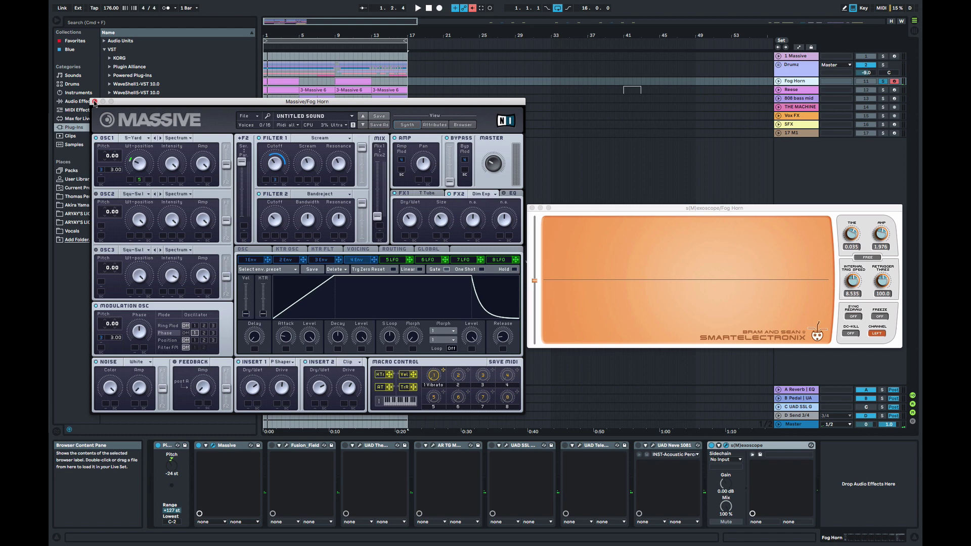
- Close Massive, enable the Fusion_Field reverb, move its window left, and play a note
click(95, 101)
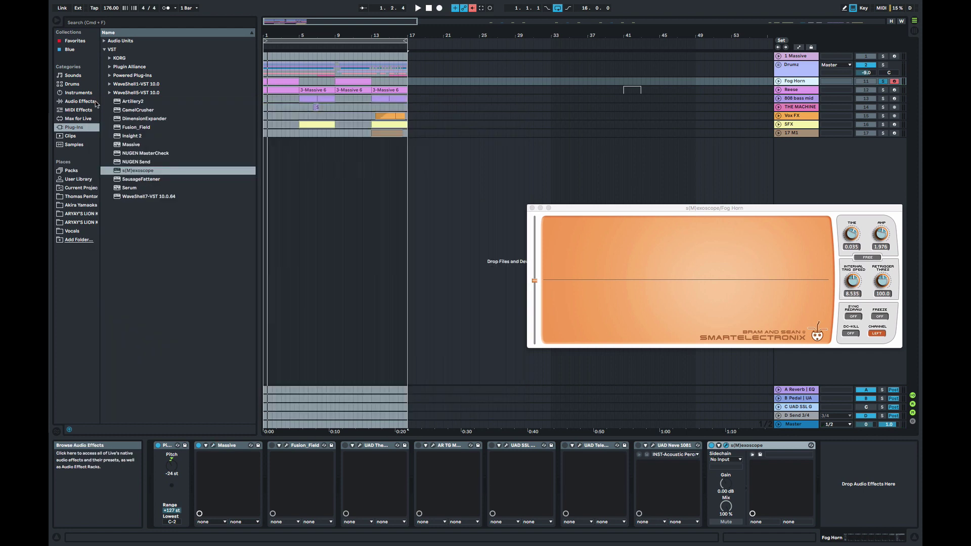
click(271, 446)
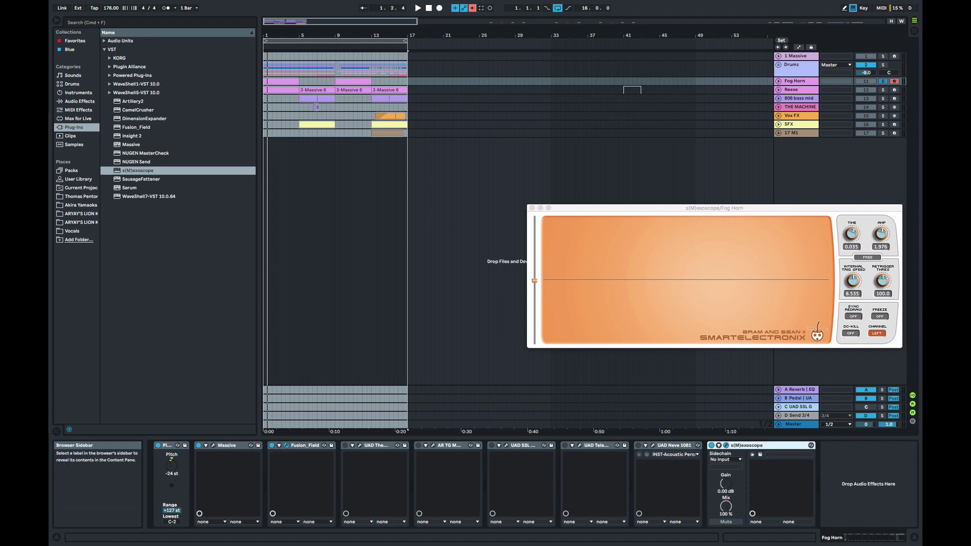
drag(254, 112, 336, 120)
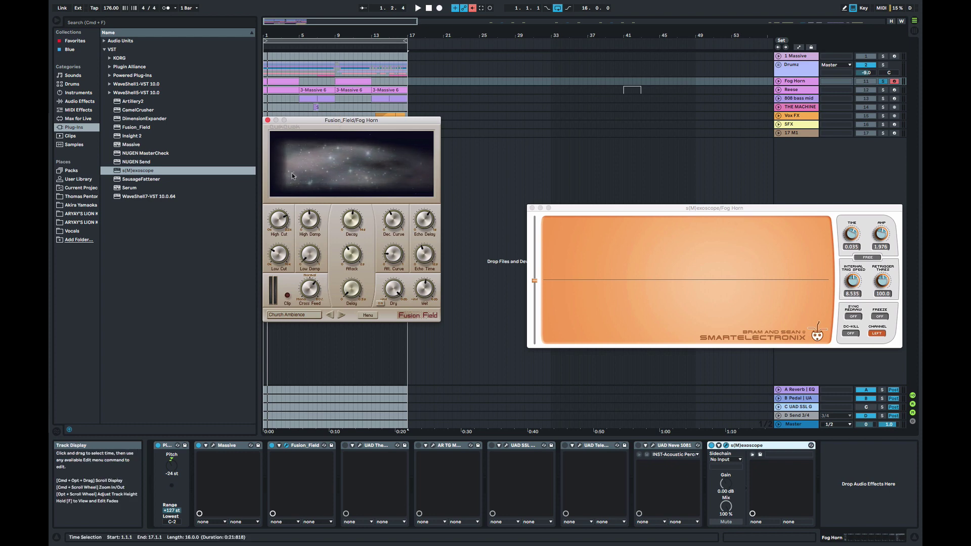
key(a)
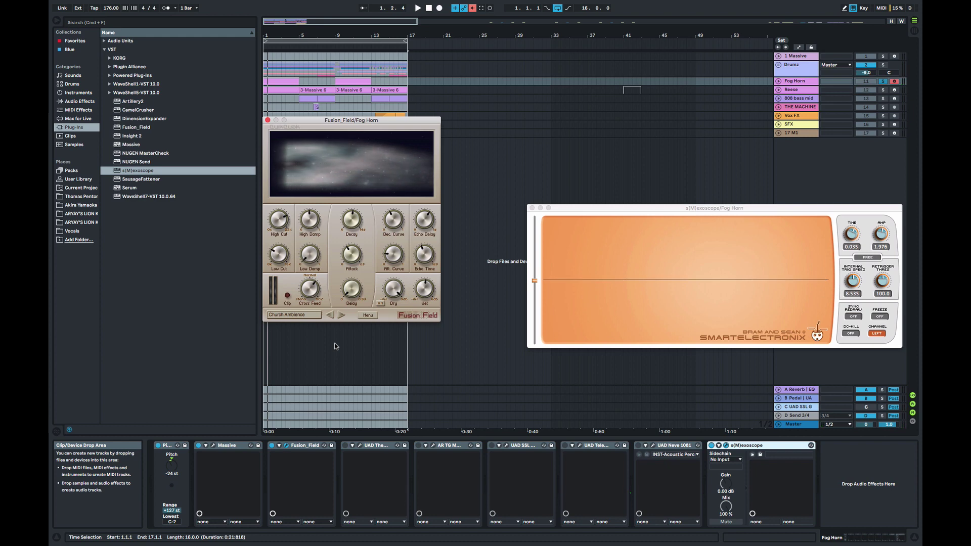
- Enable Culture Vulture and show its window in place of Fusion Field's, moved down-right
click(345, 446)
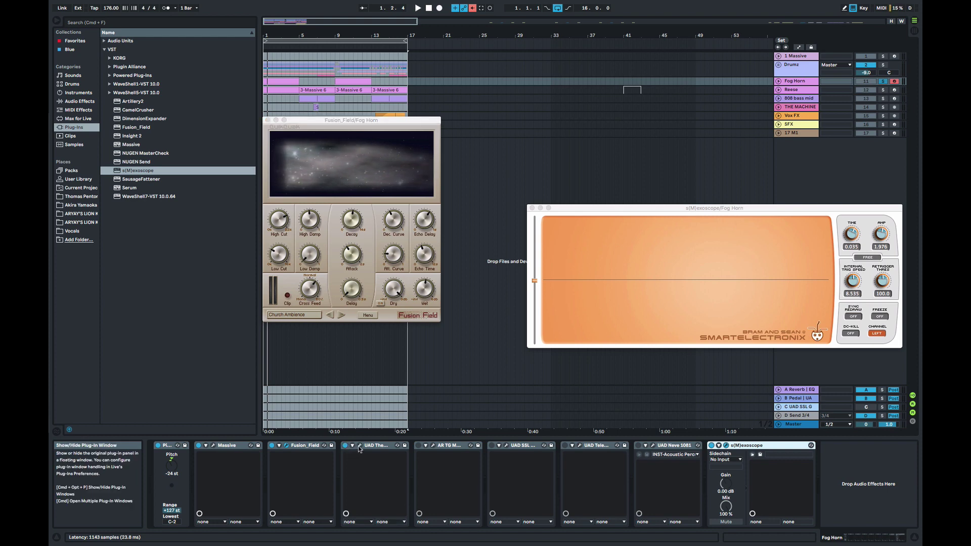
click(359, 447)
click(298, 226)
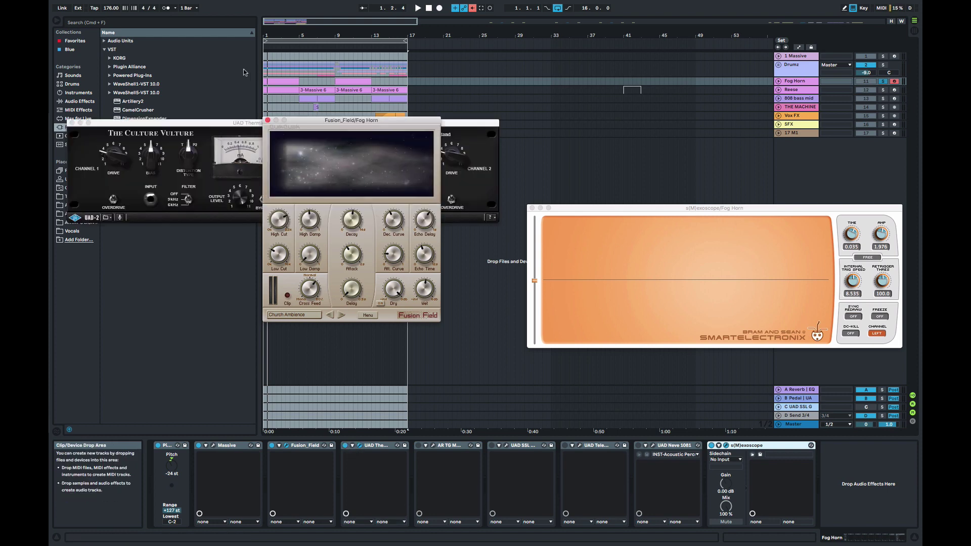
click(268, 121)
drag(270, 124, 305, 150)
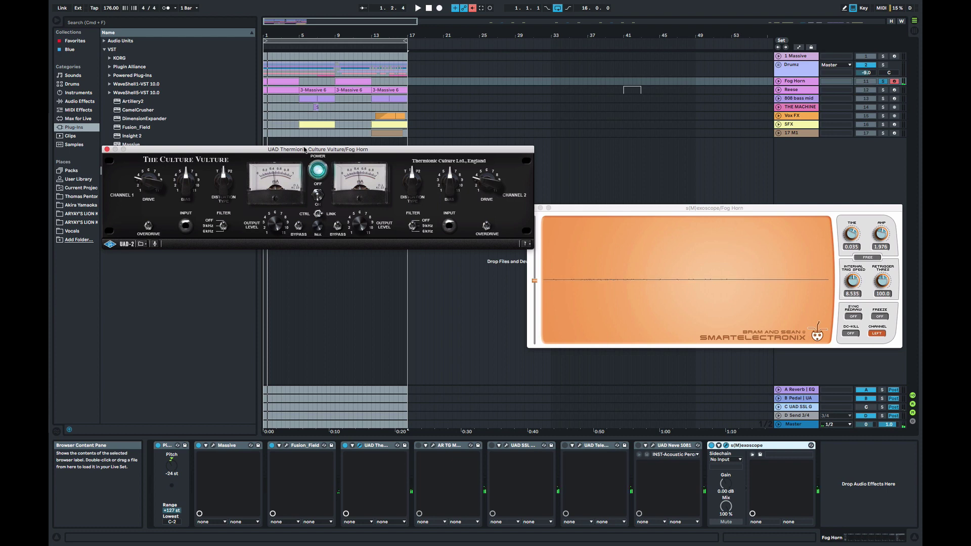
- Switch on the AR TG M, UAD SSL, UAD Tele and final devices in the chain
click(418, 445)
click(491, 445)
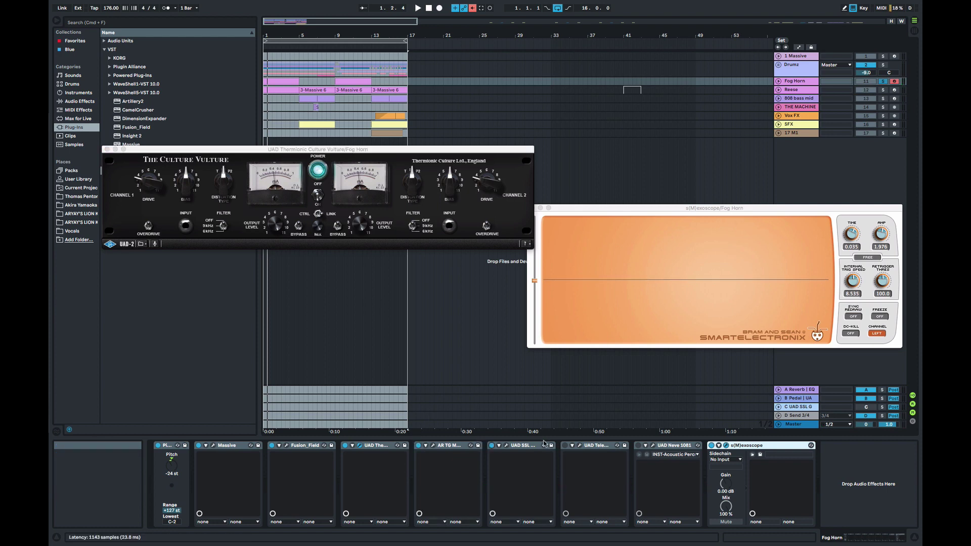
click(564, 445)
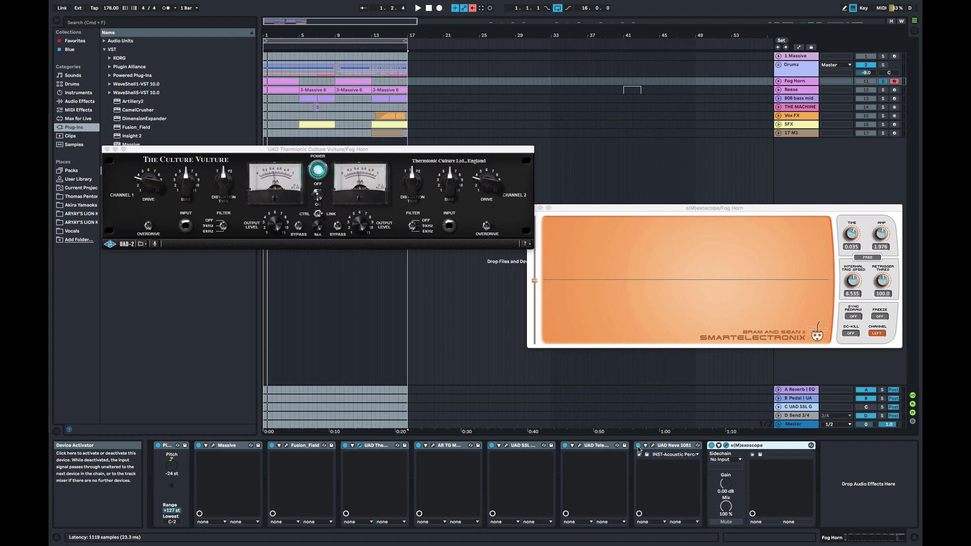
click(638, 446)
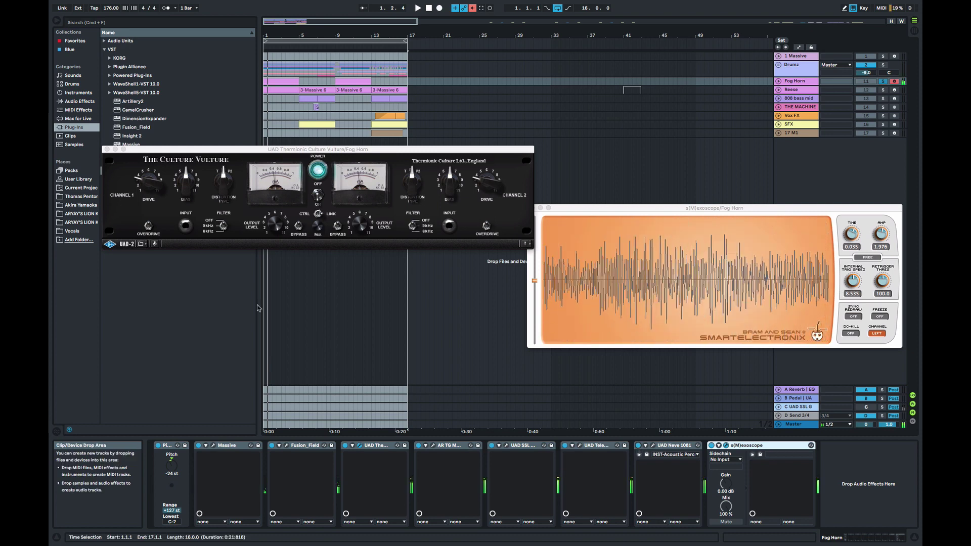
- Close Culture Vulture, solo the Fog Horn track, and start arrangement playback
click(106, 150)
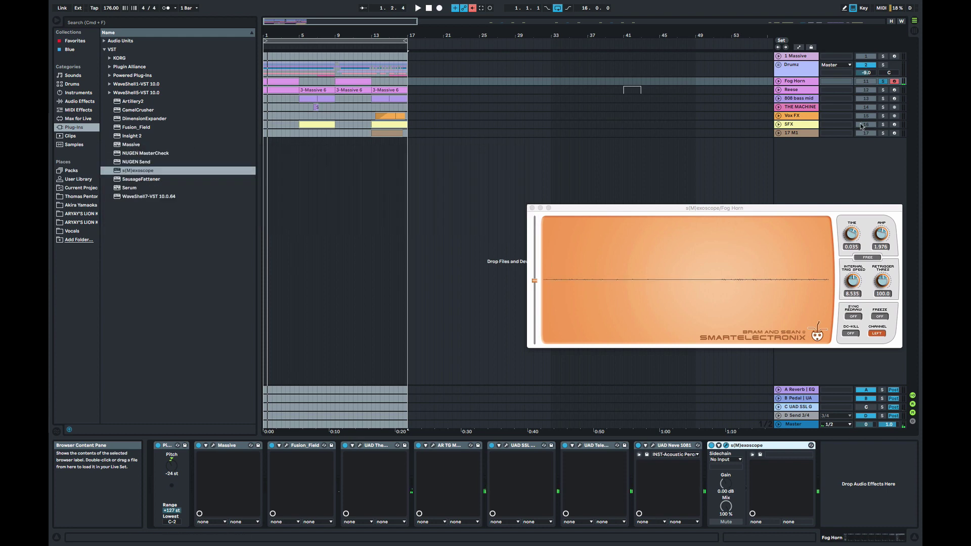
click(884, 82)
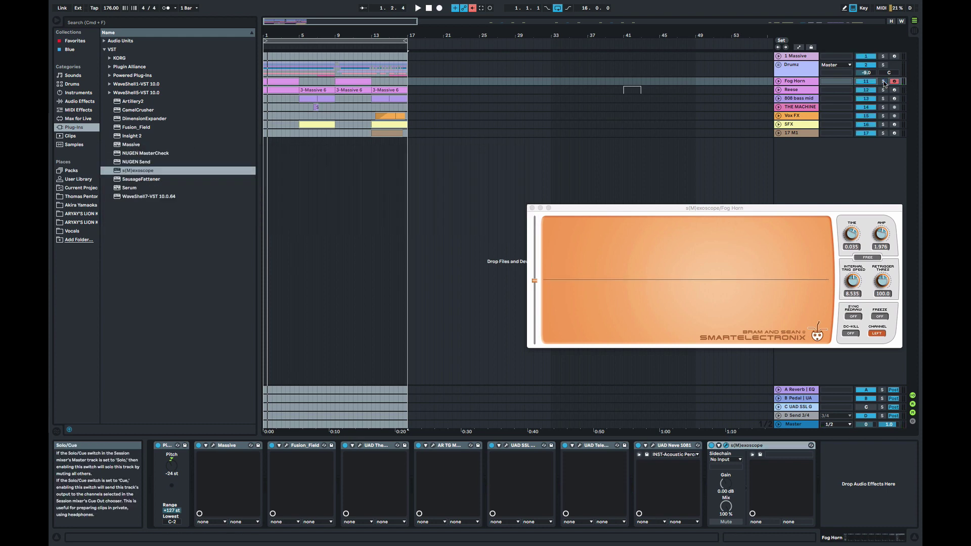
key(space)
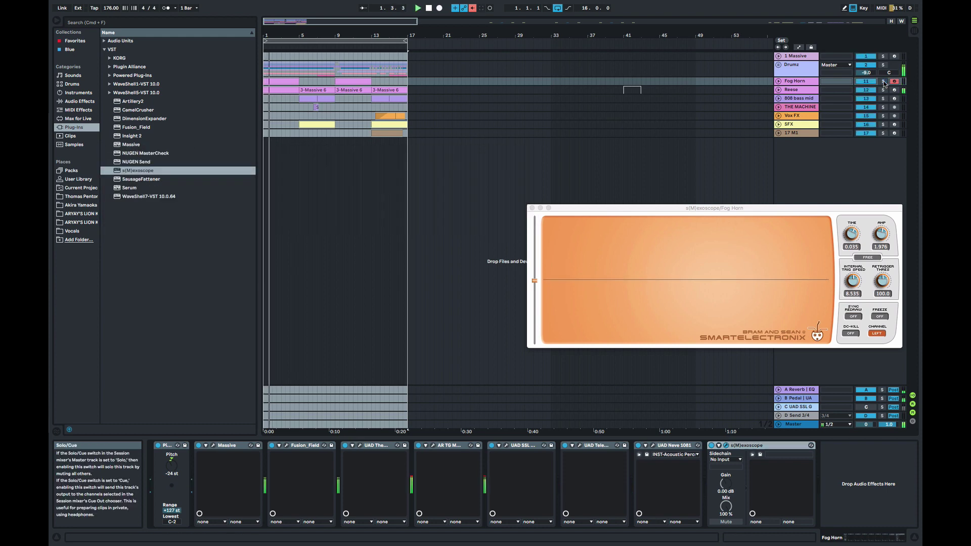